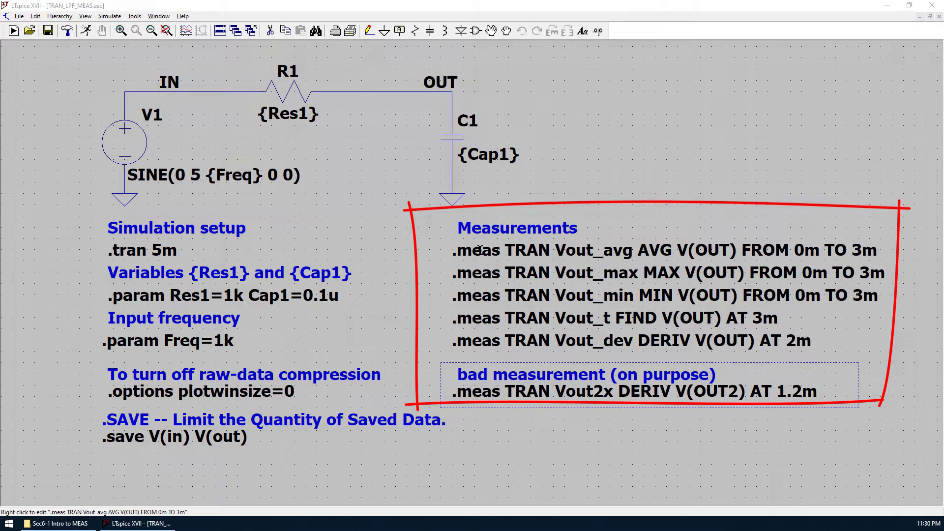
# Step: Review the Vout_avg measurement (V(OUT) averaged from 0m to 3m) and accept it unchanged
pyautogui.press('Escape')
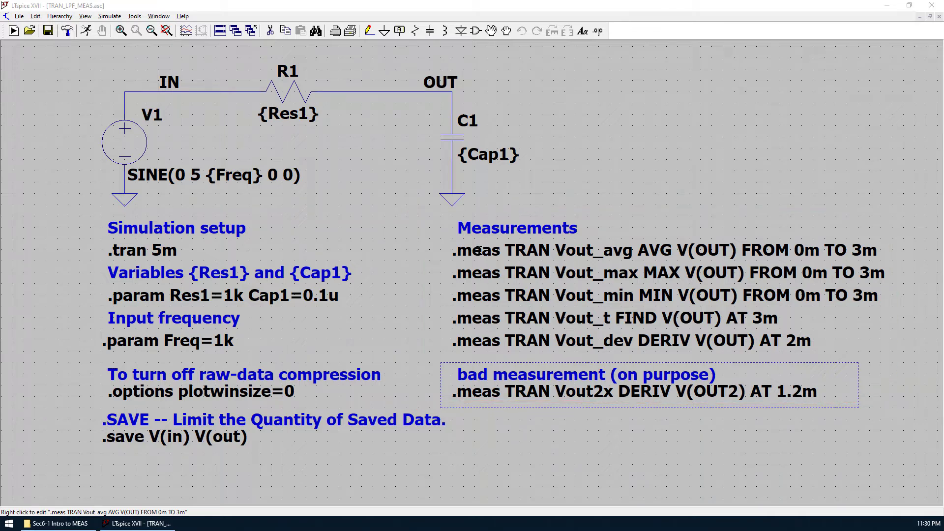
pyautogui.rightClick(479, 251)
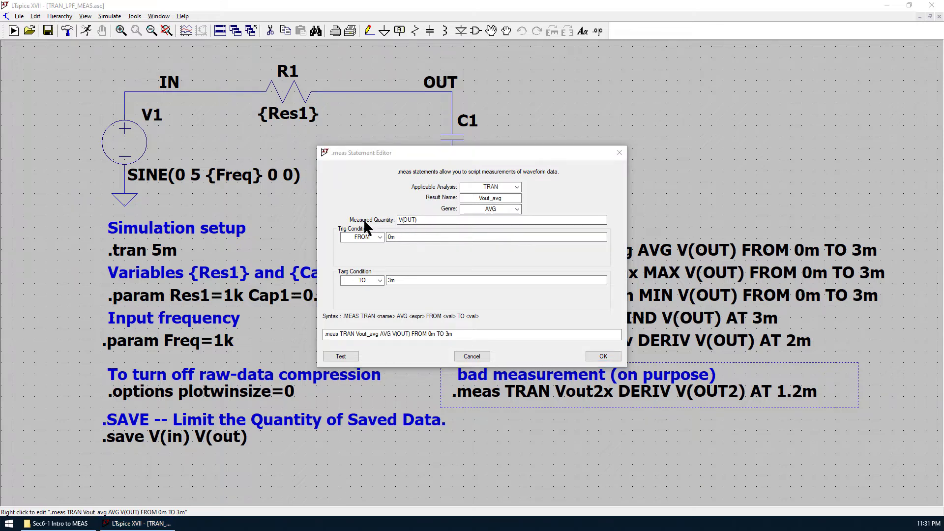
pyautogui.click(401, 220)
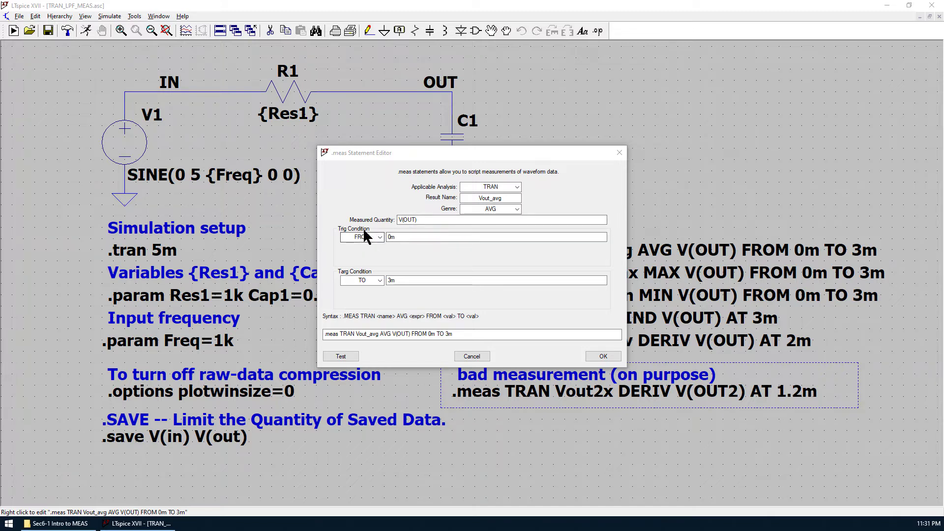
pyautogui.click(402, 237)
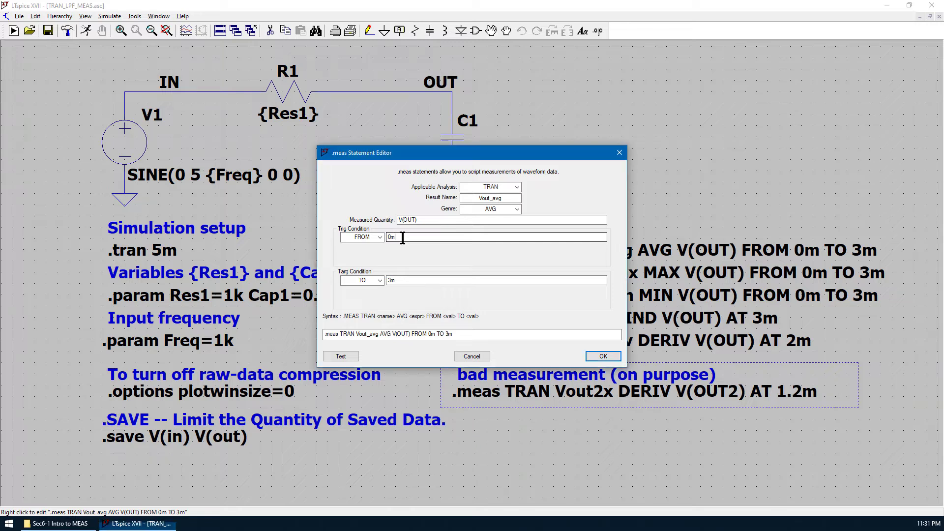
pyautogui.click(400, 281)
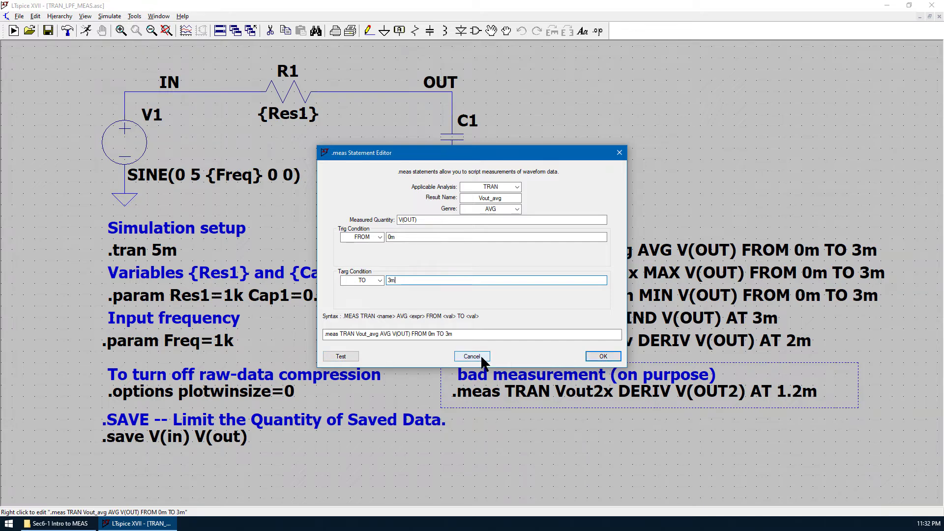
pyautogui.click(600, 356)
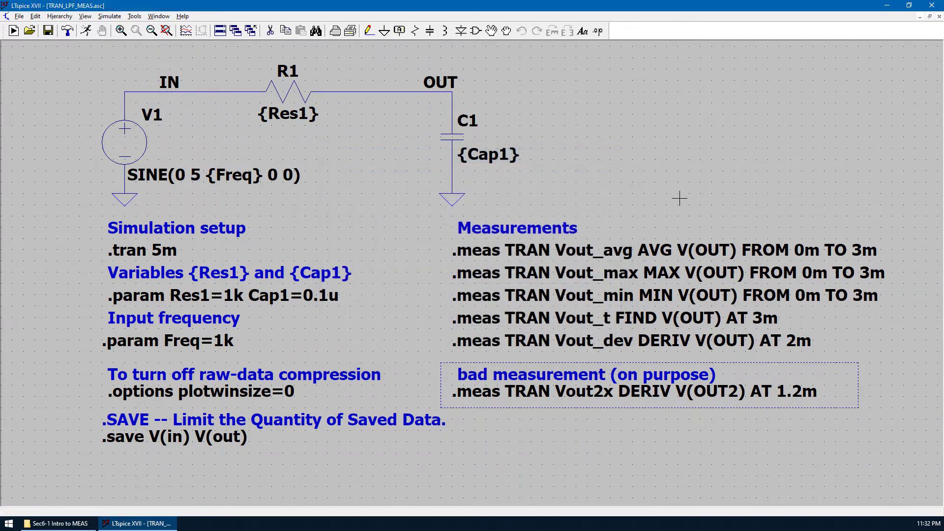
# Step: Accept Vout_max unchanged, back out of Vout_min, and open the Vout_t FIND V(OUT) AT 3m editor
pyautogui.rightClick(649, 273)
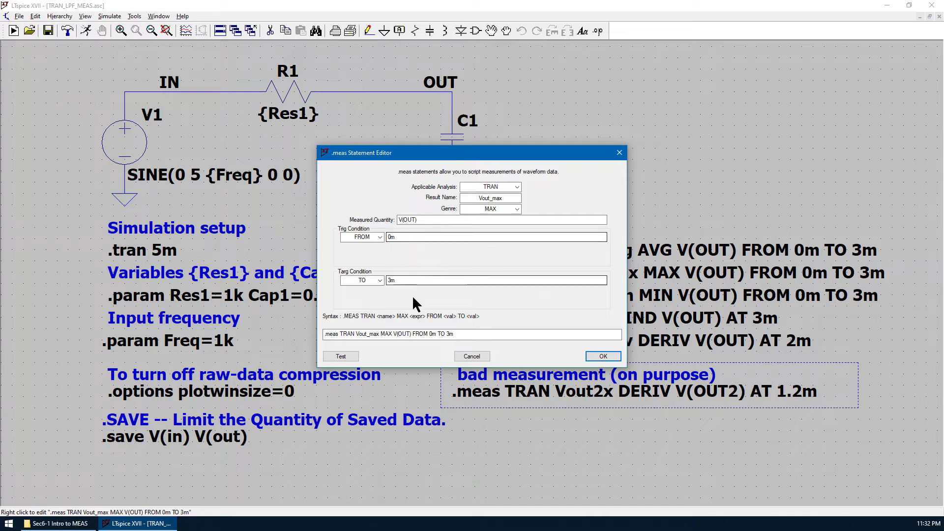
pyautogui.click(486, 201)
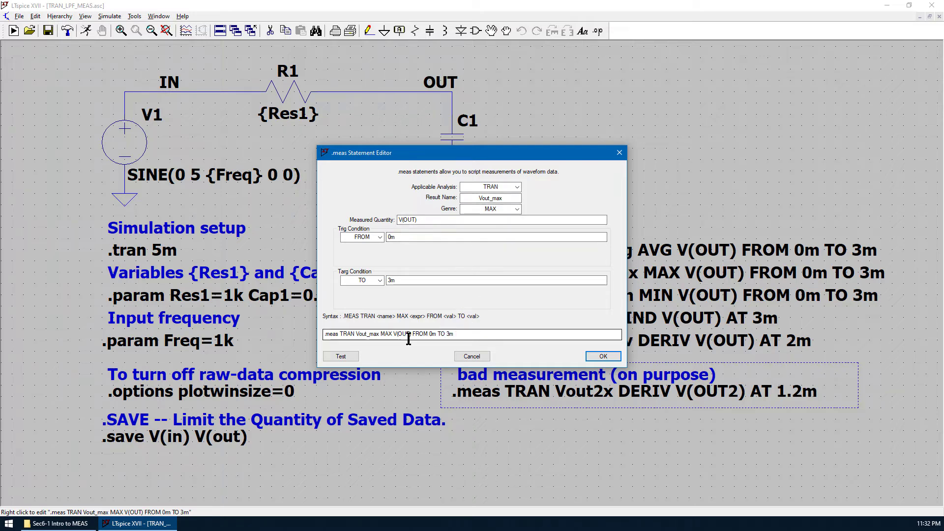
pyautogui.click(609, 356)
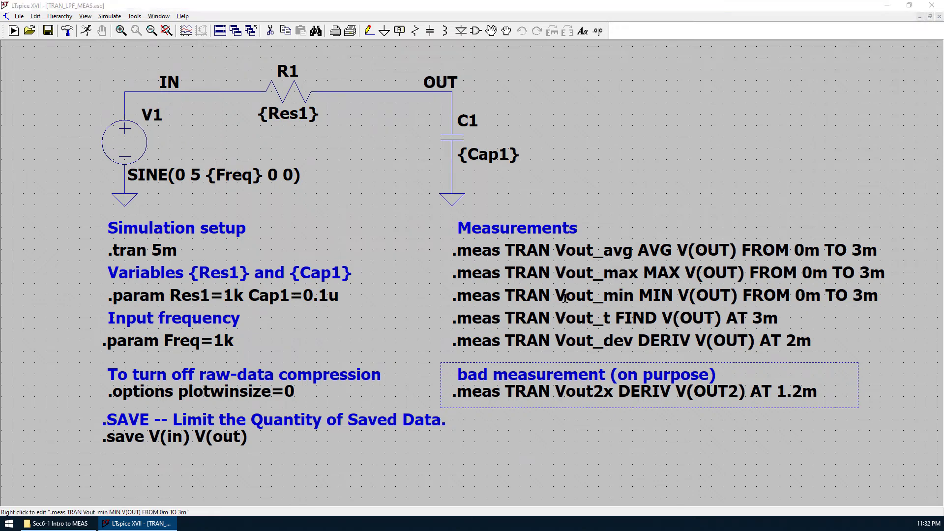
pyautogui.rightClick(565, 297)
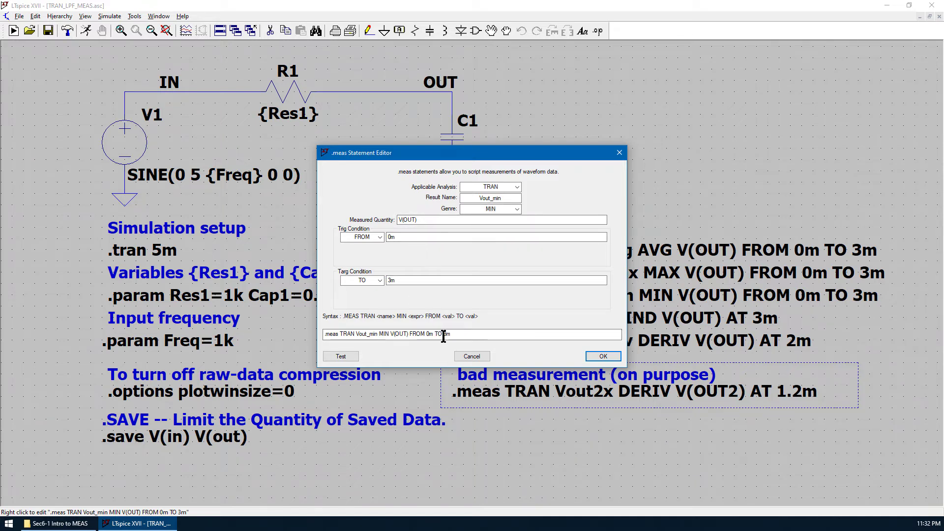
pyautogui.click(472, 355)
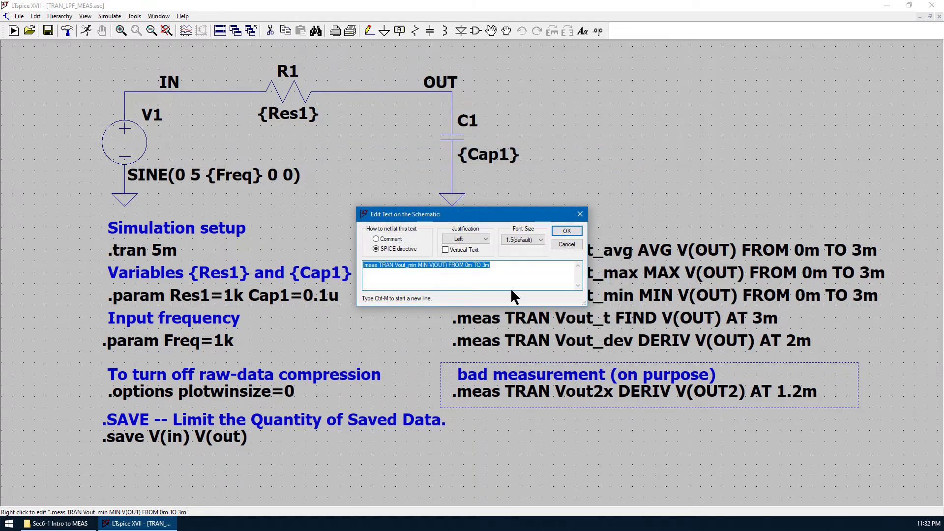
pyautogui.click(565, 244)
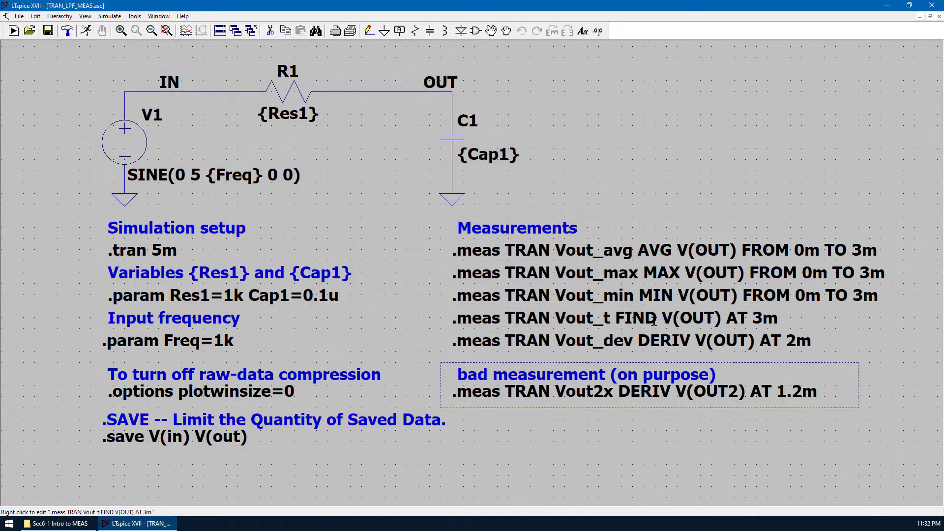
pyautogui.rightClick(659, 320)
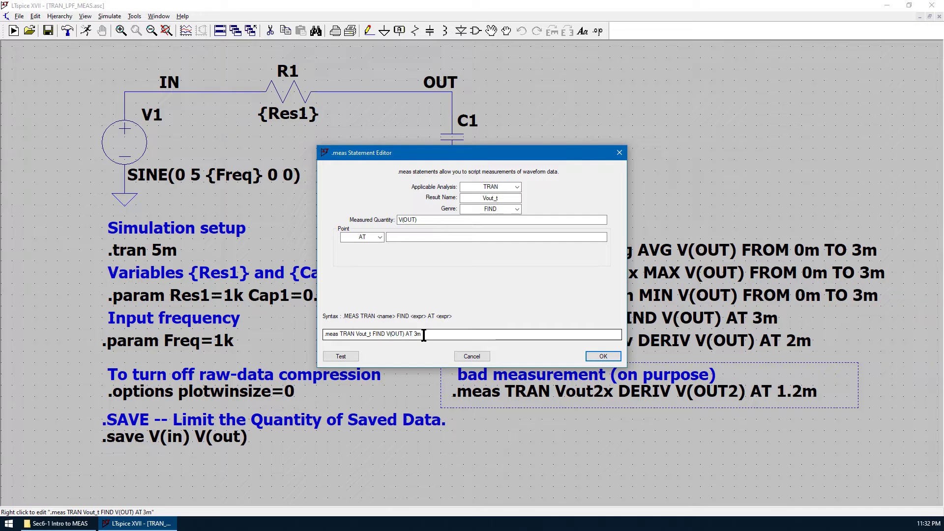
pyautogui.click(472, 356)
pyautogui.click(565, 235)
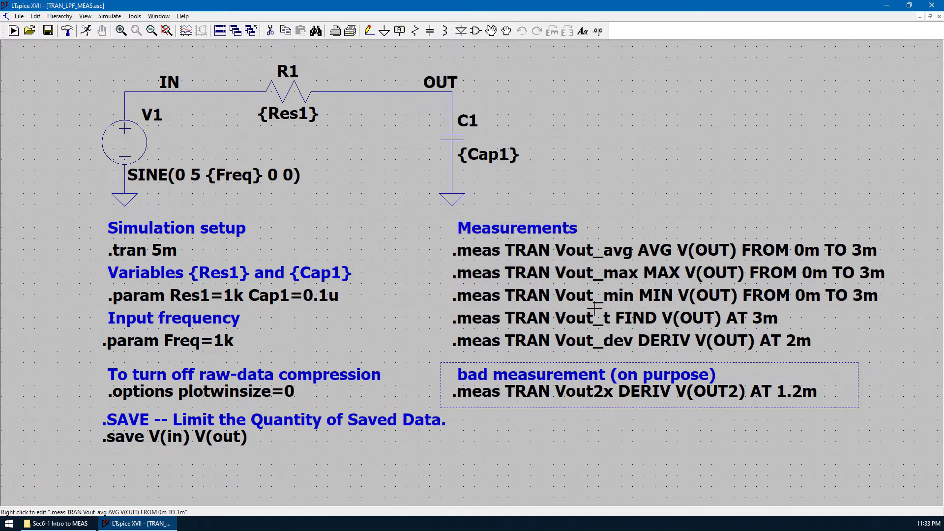
pyautogui.rightClick(588, 343)
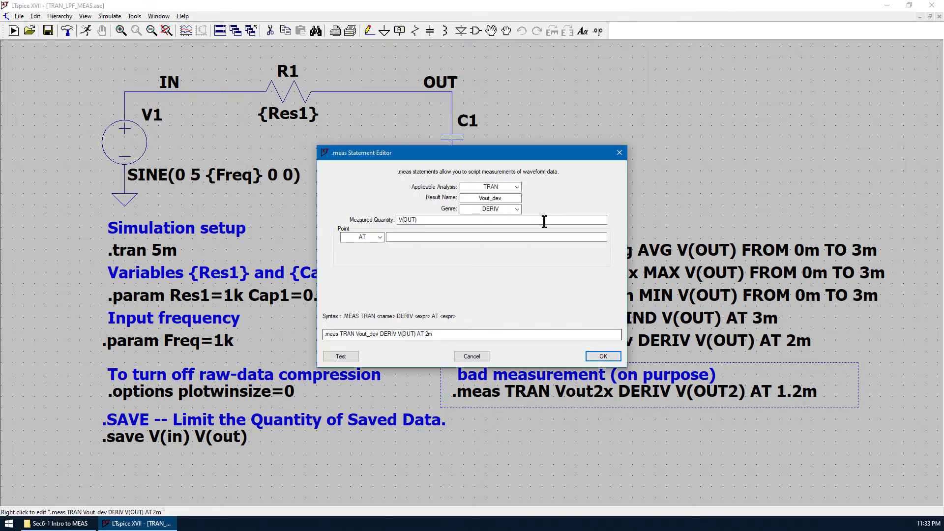
pyautogui.moveTo(533, 156); pyautogui.dragTo(551, 142)
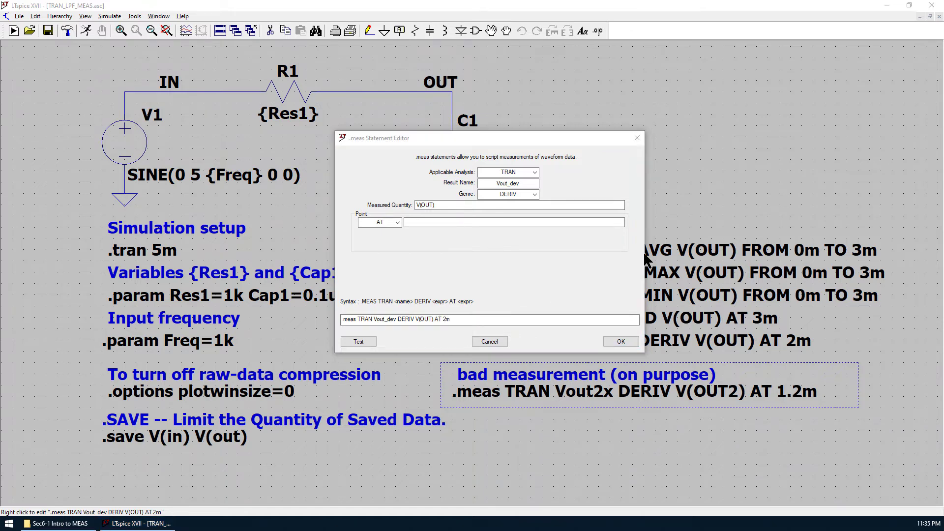
pyautogui.click(521, 274)
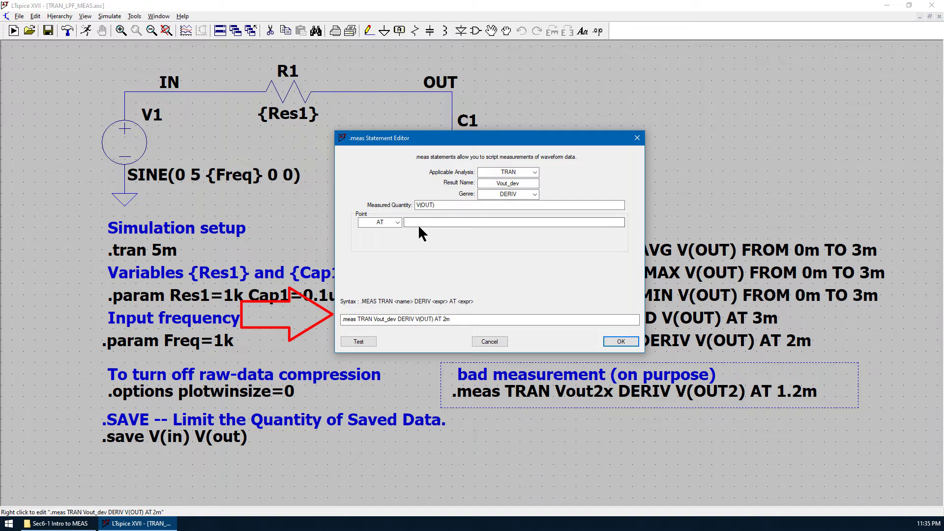
pyautogui.click(499, 337)
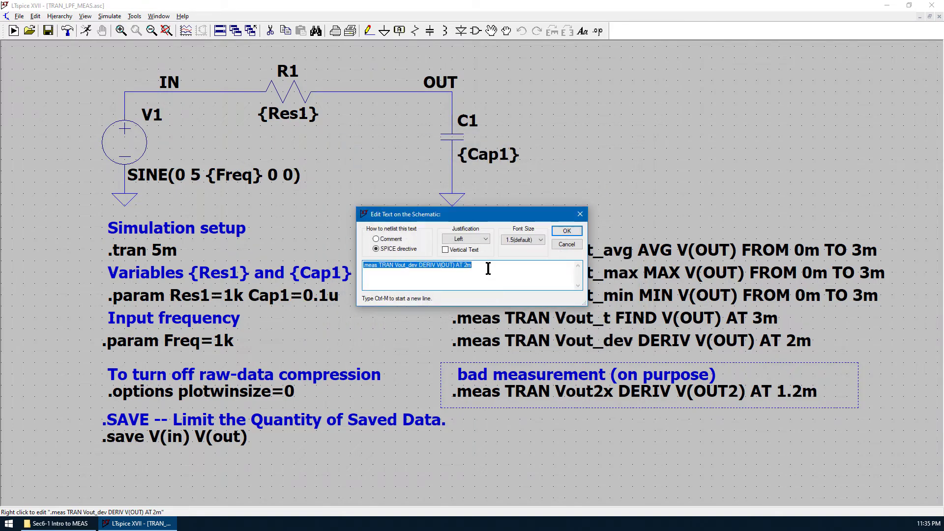
pyautogui.click(488, 269)
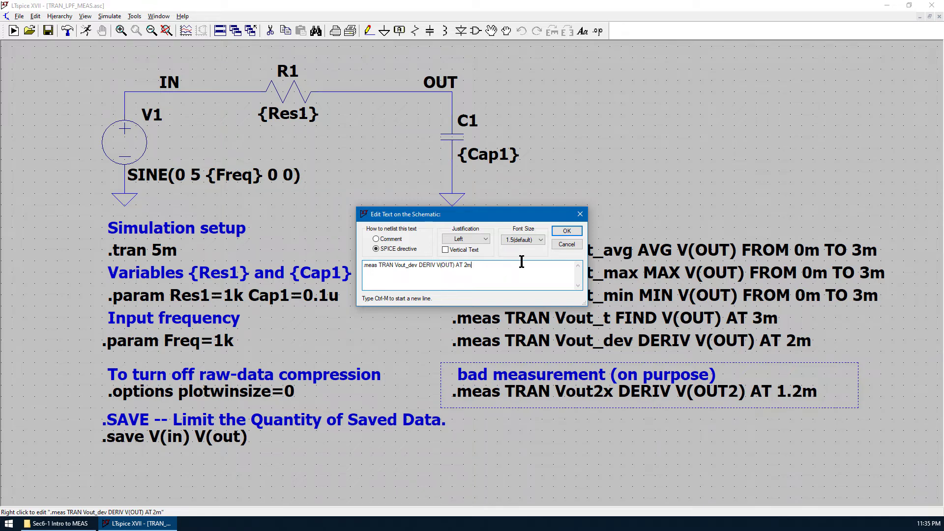
pyautogui.click(567, 232)
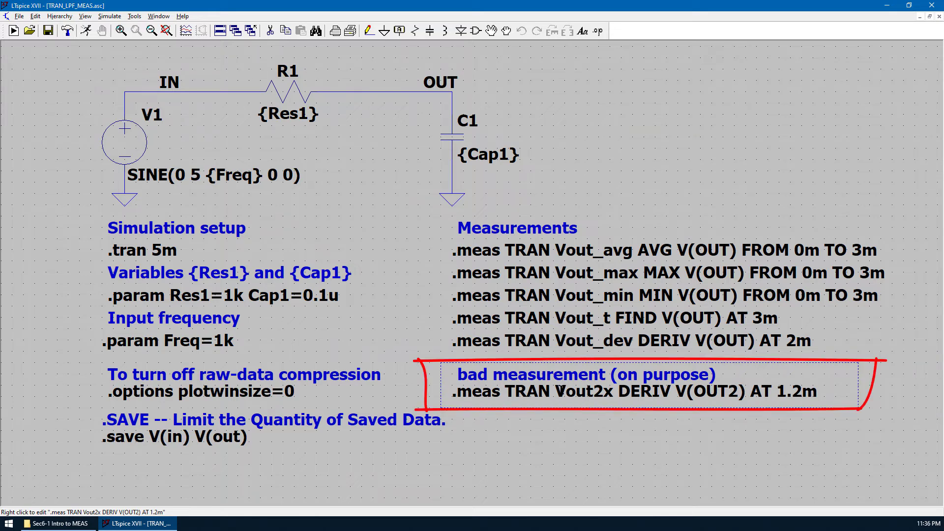
pyautogui.rightClick(569, 395)
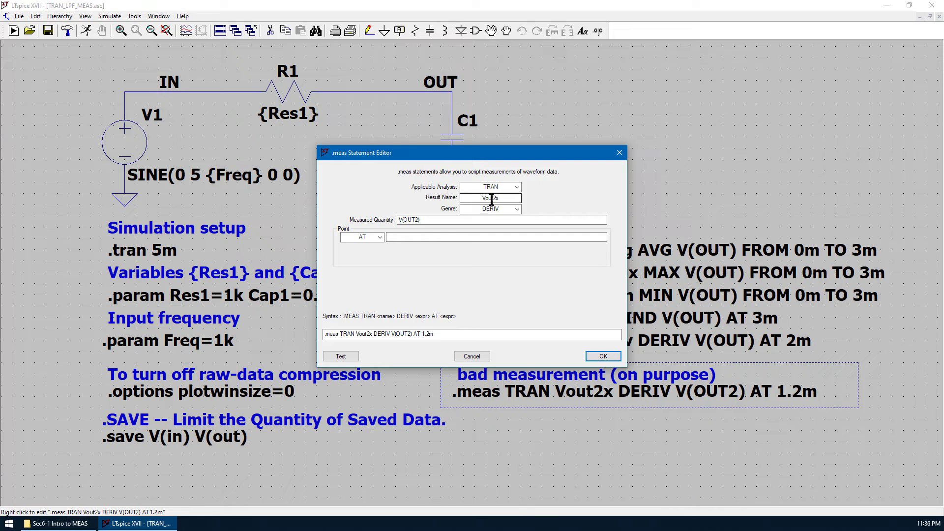
pyautogui.moveTo(470, 158); pyautogui.dragTo(693, 132)
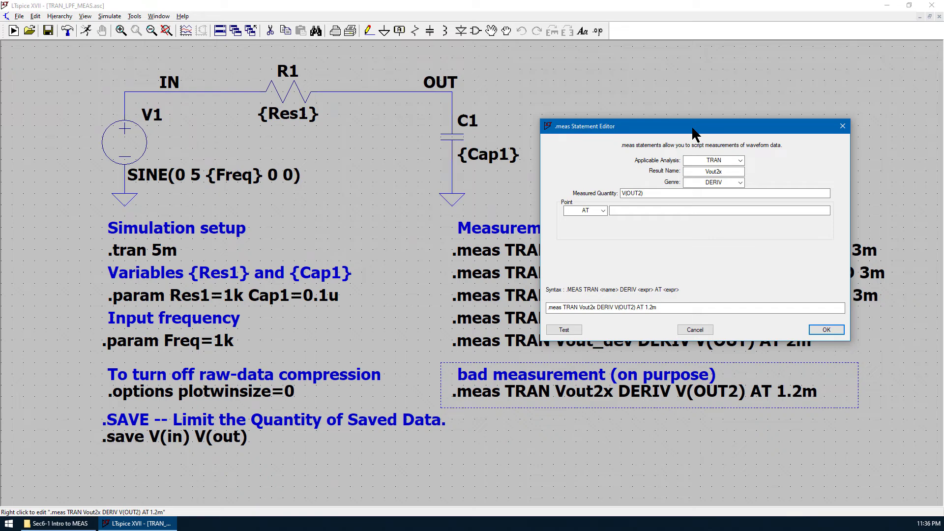
pyautogui.click(827, 330)
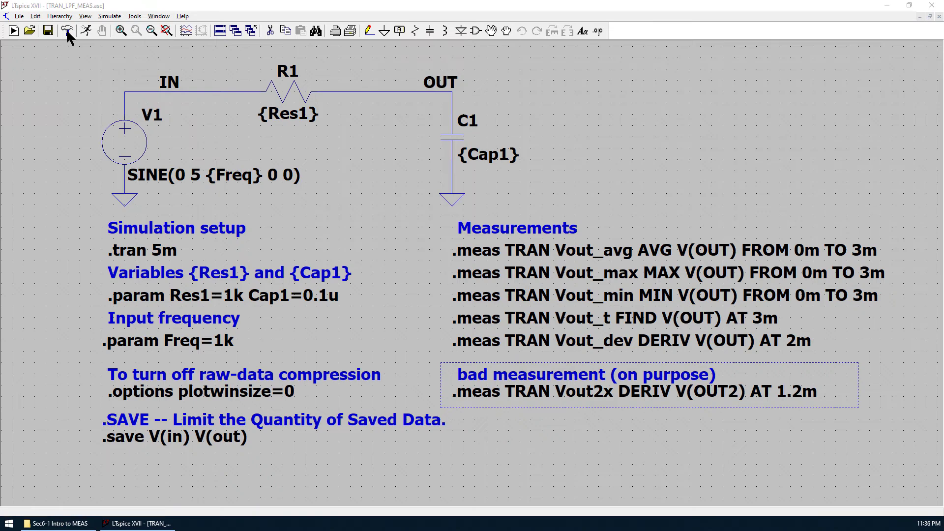
pyautogui.click(101, 6)
# Step: Run the transient simulation and plot V(in) and V(out) from the IN and OUT nets
pyautogui.click(87, 30)
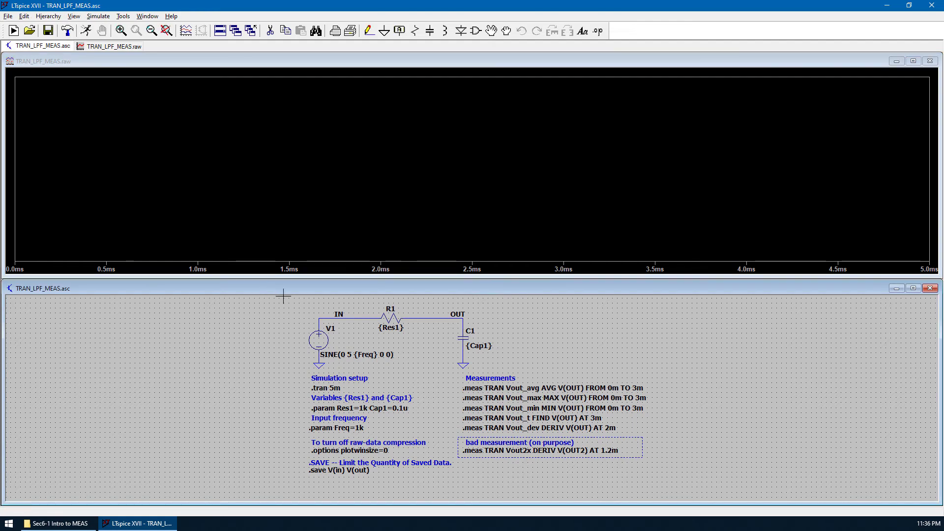
pyautogui.click(324, 316)
pyautogui.click(466, 318)
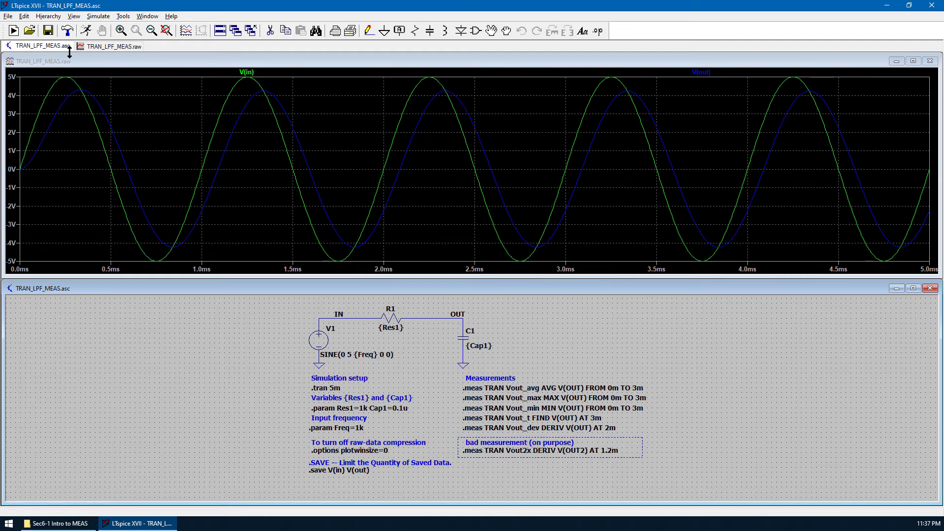
# Step: Open the SPICE Error Log from the View menu
pyautogui.click(26, 16)
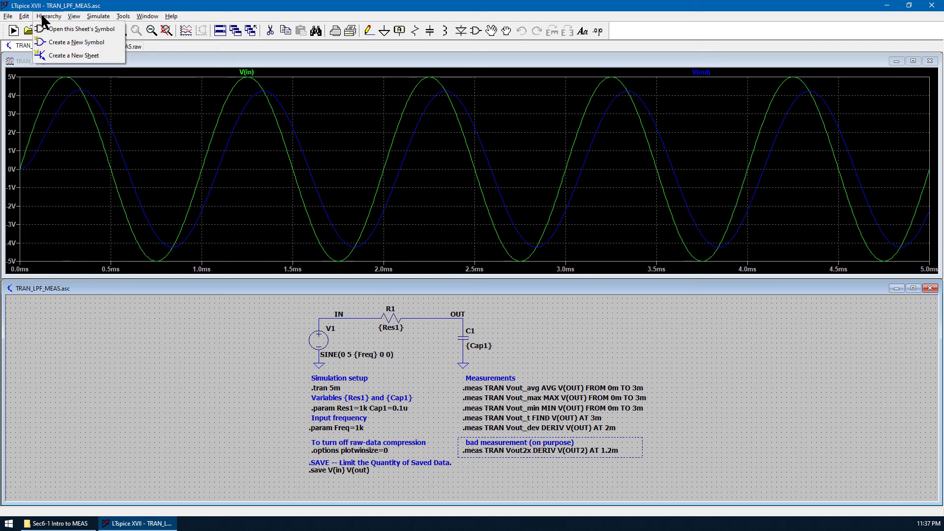
pyautogui.moveTo(75, 17)
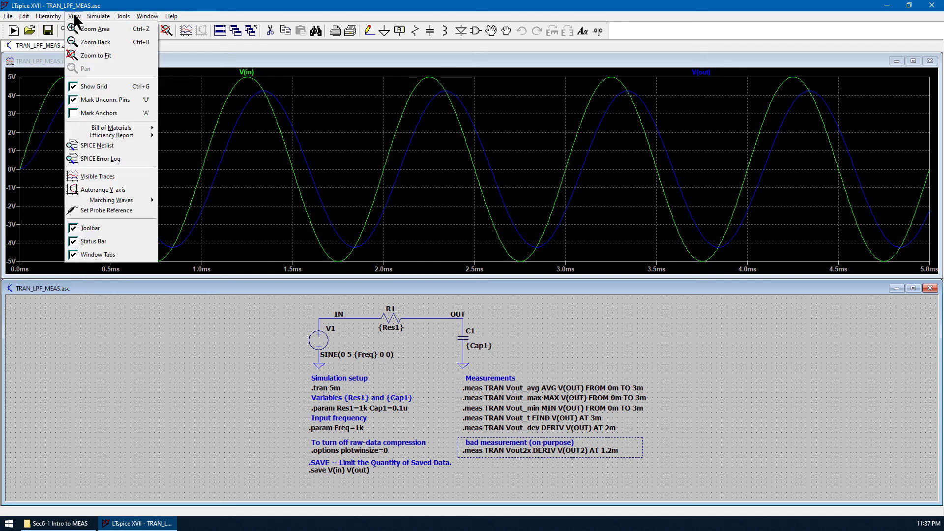
pyautogui.click(122, 159)
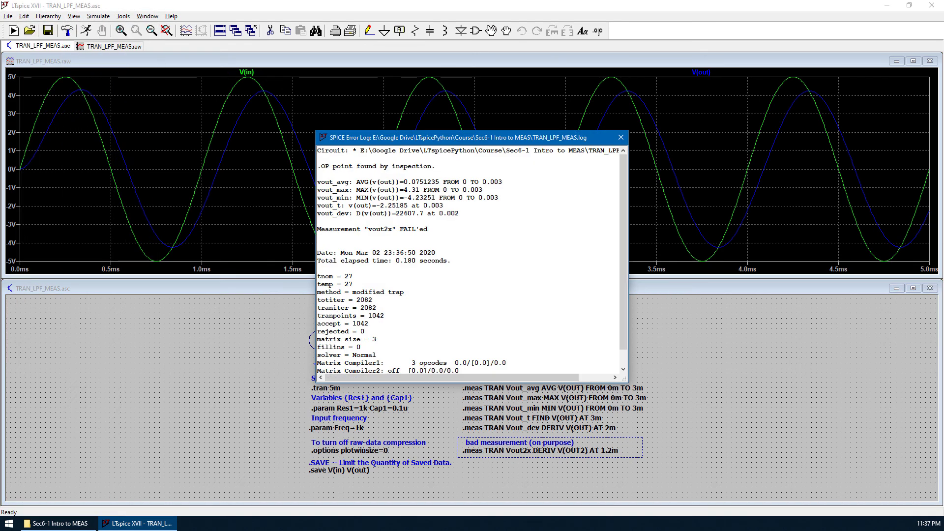
# Step: Enlarge the error log and highlight the vout_avg result and its averaging window times
pyautogui.moveTo(627, 382); pyautogui.dragTo(760, 416)
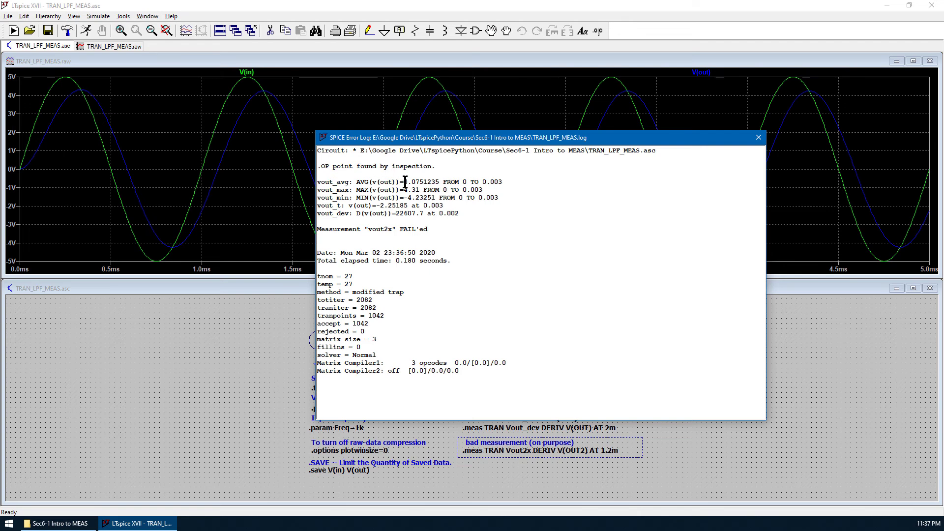
pyautogui.moveTo(405, 182); pyautogui.dragTo(428, 181)
pyautogui.doubleClick(464, 182)
pyautogui.moveTo(504, 182); pyautogui.dragTo(495, 182)
# Step: Highlight vout_min -4.23251, vout_t -2.25185 at 0.003, and the vout_dev time 0.002
pyautogui.click(405, 198)
pyautogui.moveTo(422, 199); pyautogui.dragTo(435, 199)
pyautogui.moveTo(446, 206); pyautogui.dragTo(430, 206)
pyautogui.moveTo(372, 206); pyautogui.dragTo(409, 206)
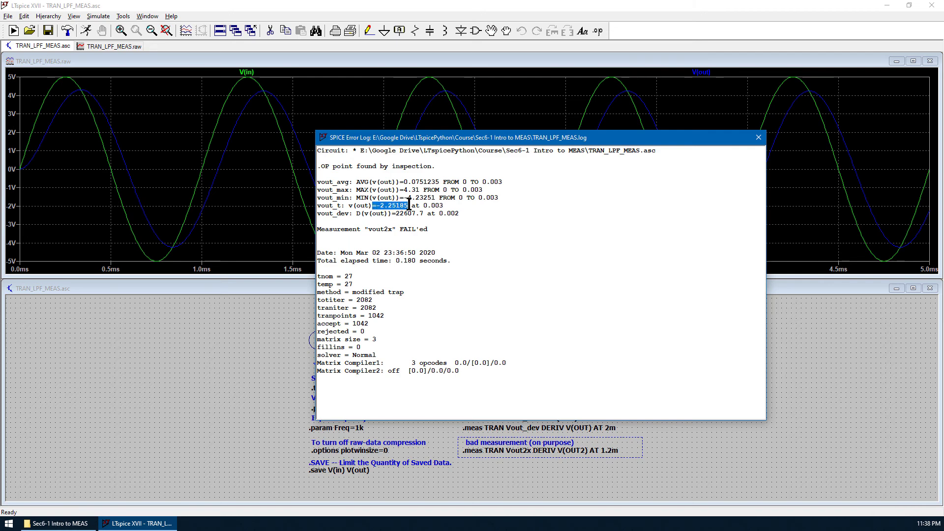
pyautogui.click(412, 214)
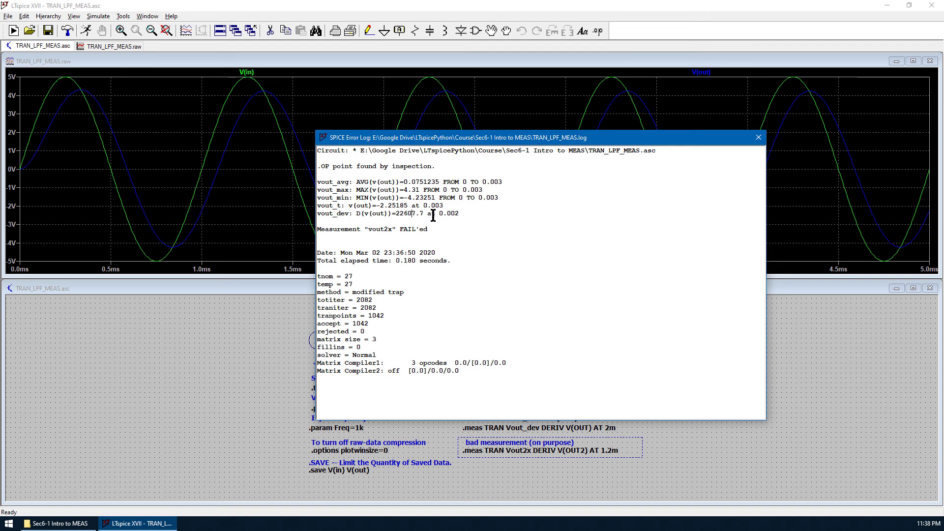
pyautogui.moveTo(435, 213); pyautogui.dragTo(464, 213)
pyautogui.click(464, 214)
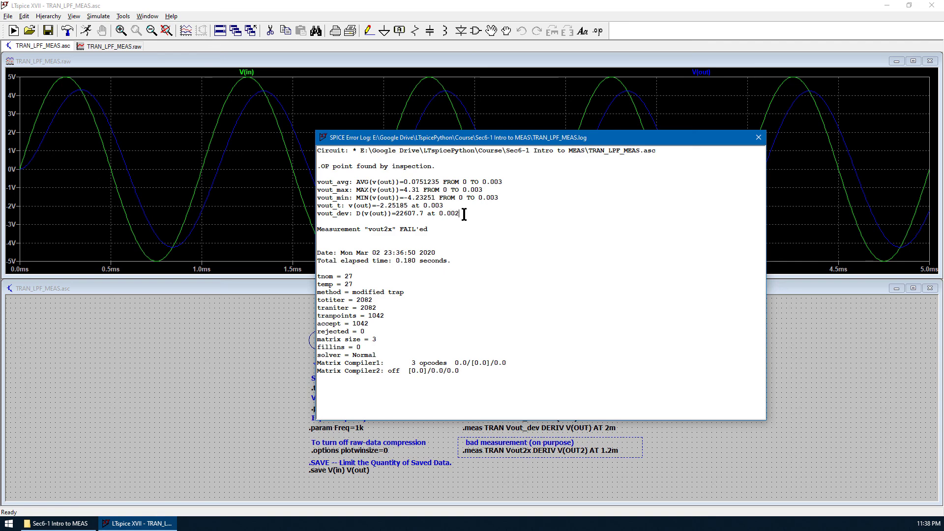